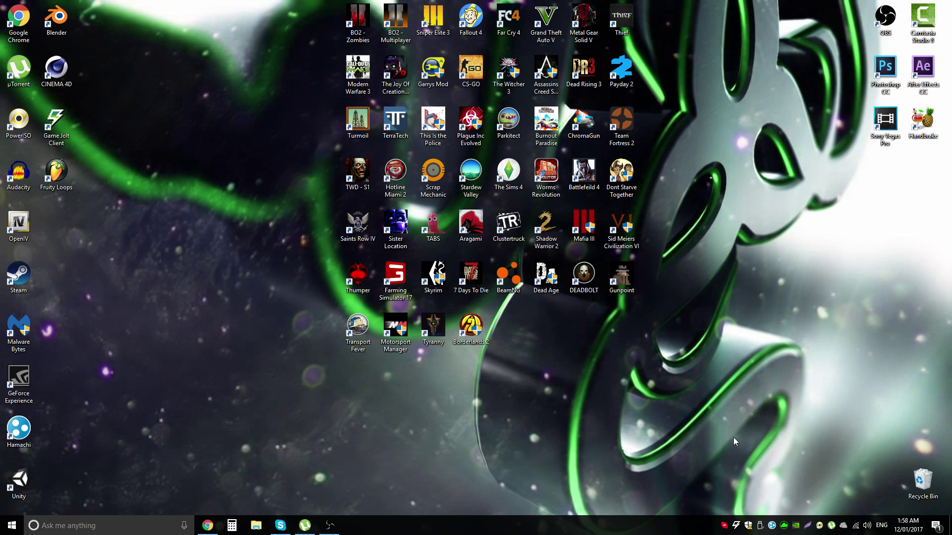
Step: Clear the desktop selection and return Chrome to the µTorrent home page
{"action": "left_click_drag", "start_coordinate": [733, 424], "coordinate": [947, 504]}
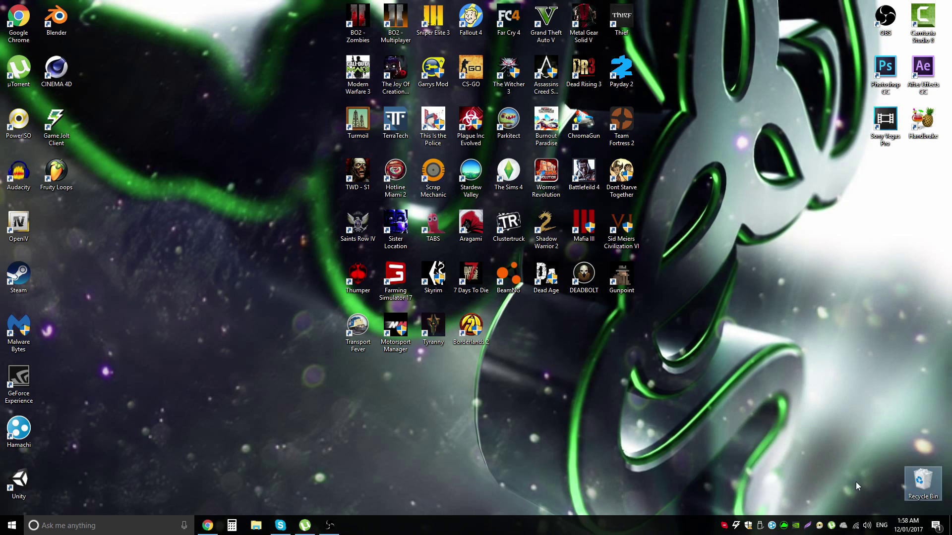
{"action": "left_click", "coordinate": [856, 481]}
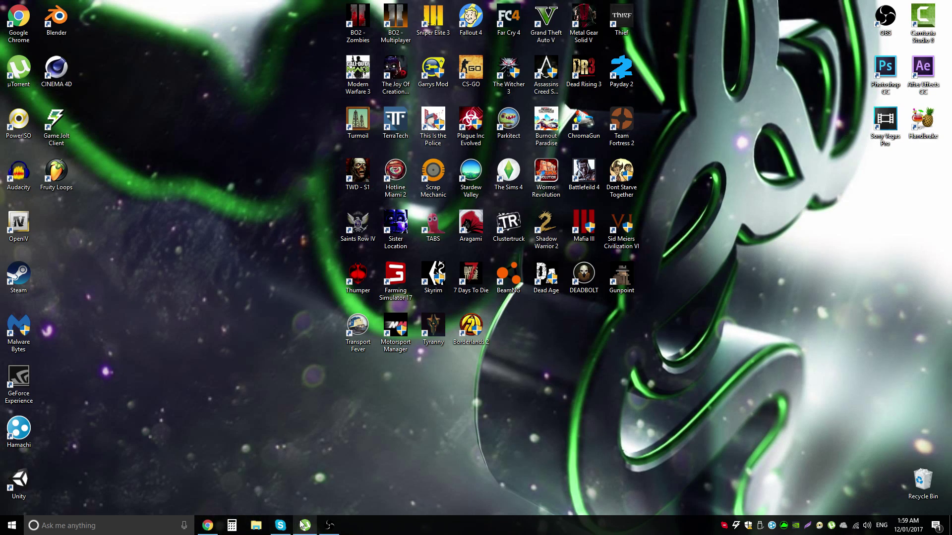
{"action": "mouse_move", "coordinate": [303, 521]}
{"action": "left_click", "coordinate": [216, 524]}
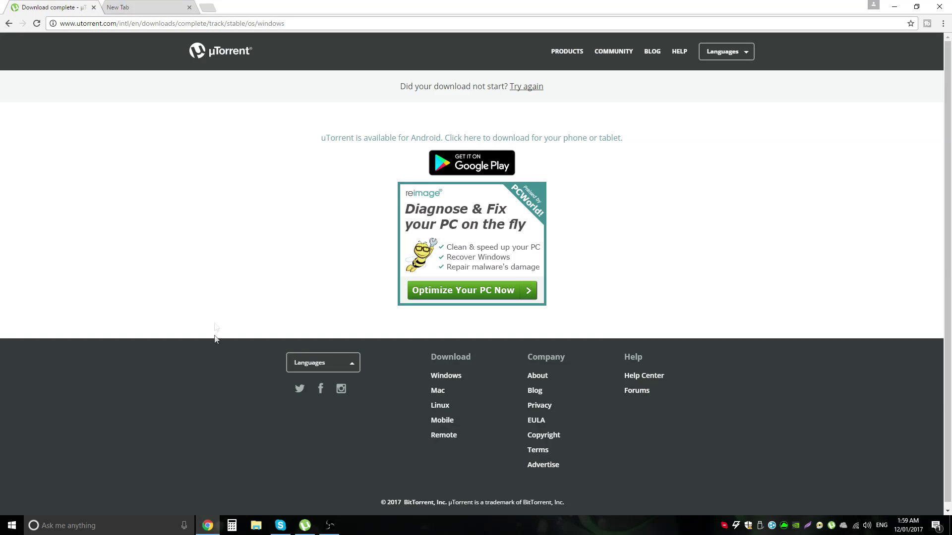
{"action": "left_click", "coordinate": [9, 23]}
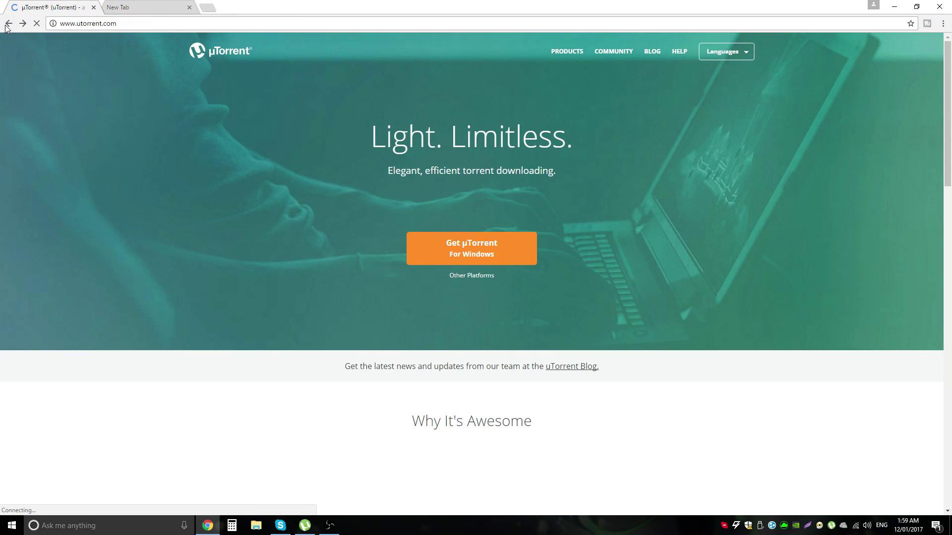
Step: Start the free µTorrent for Windows download from the comparison table, then cancel uTorrent.exe
{"action": "left_click", "coordinate": [486, 253]}
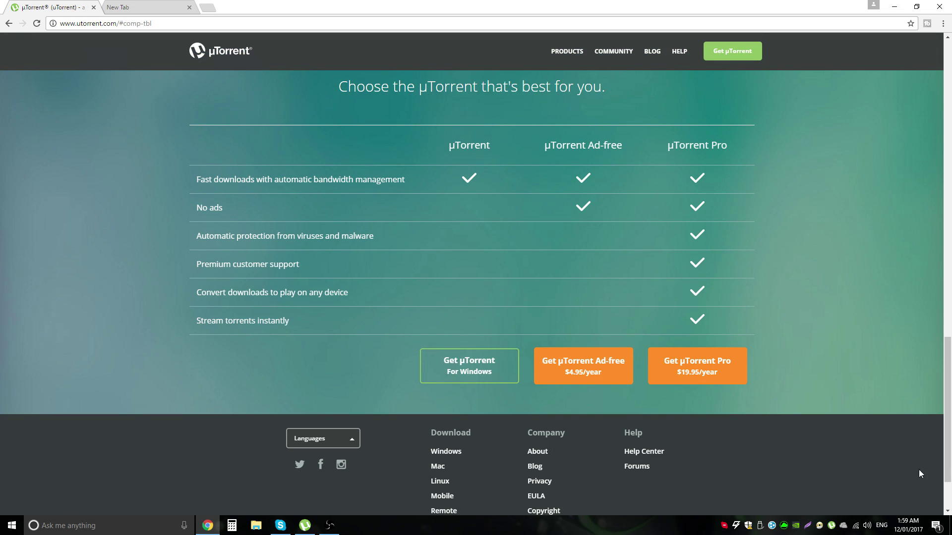
{"action": "left_click", "coordinate": [471, 362]}
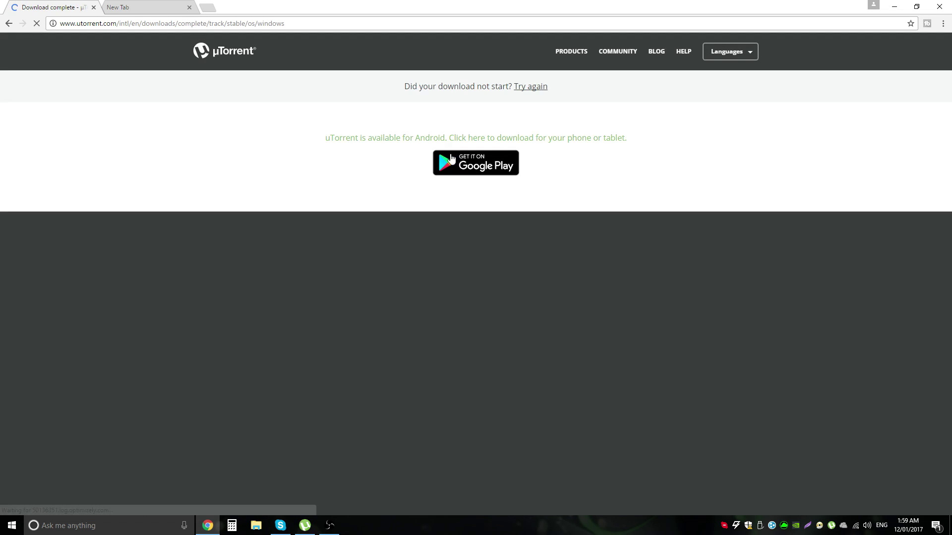
{"action": "left_click", "coordinate": [103, 504]}
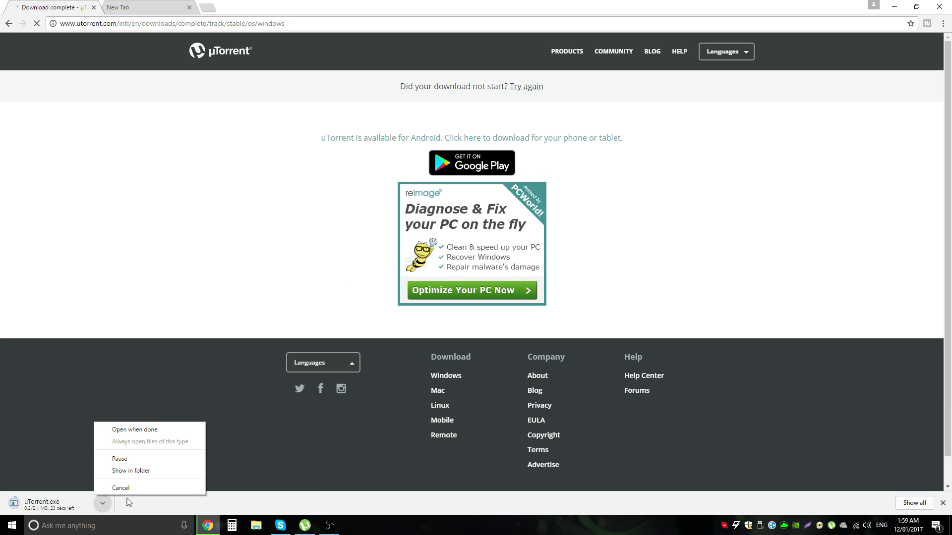
{"action": "left_click", "coordinate": [131, 489]}
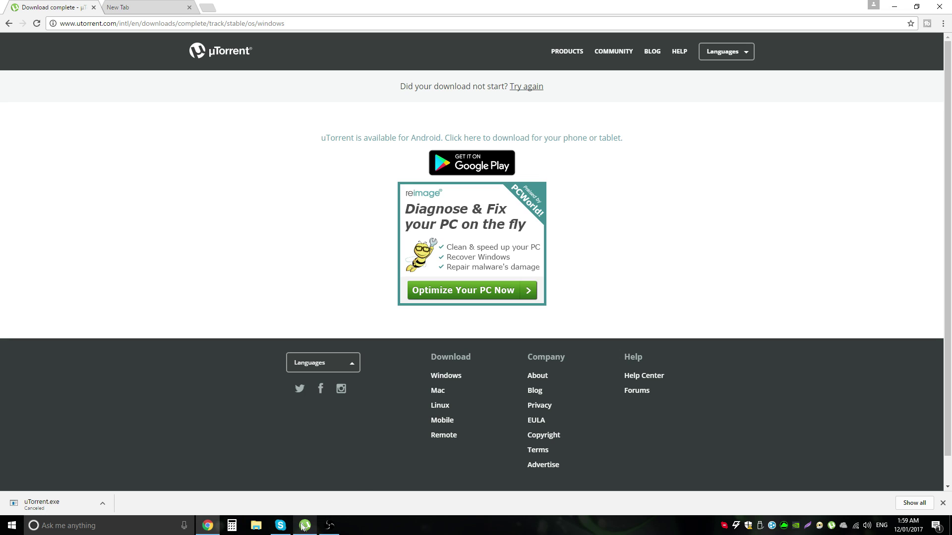
{"action": "mouse_move", "coordinate": [293, 524]}
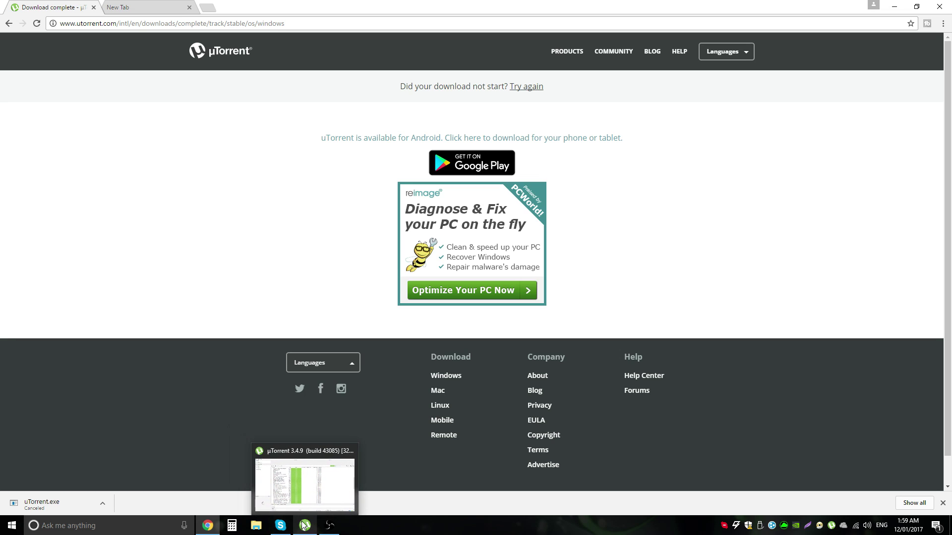
Step: Show the µTorrent client scrolled to the top of its 106 torrents, with none selected
{"action": "left_click", "coordinate": [304, 501]}
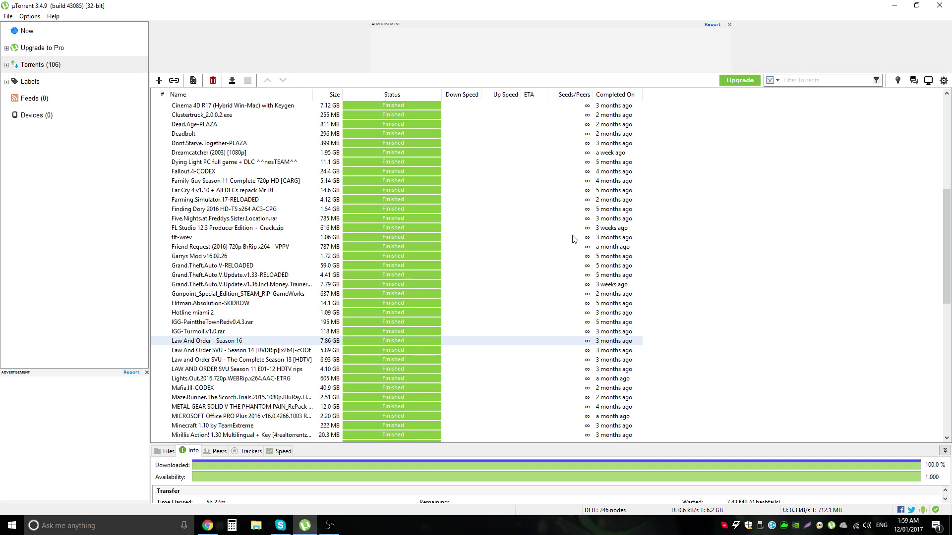
{"action": "scroll", "coordinate": [463, 259], "scroll_direction": "up", "scroll_amount": 10}
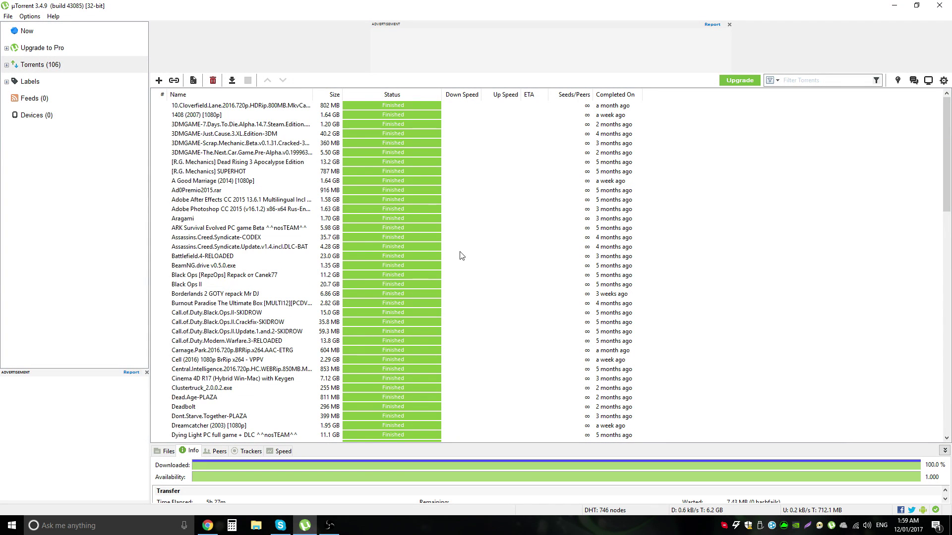
{"action": "key", "text": "ctrl+a"}
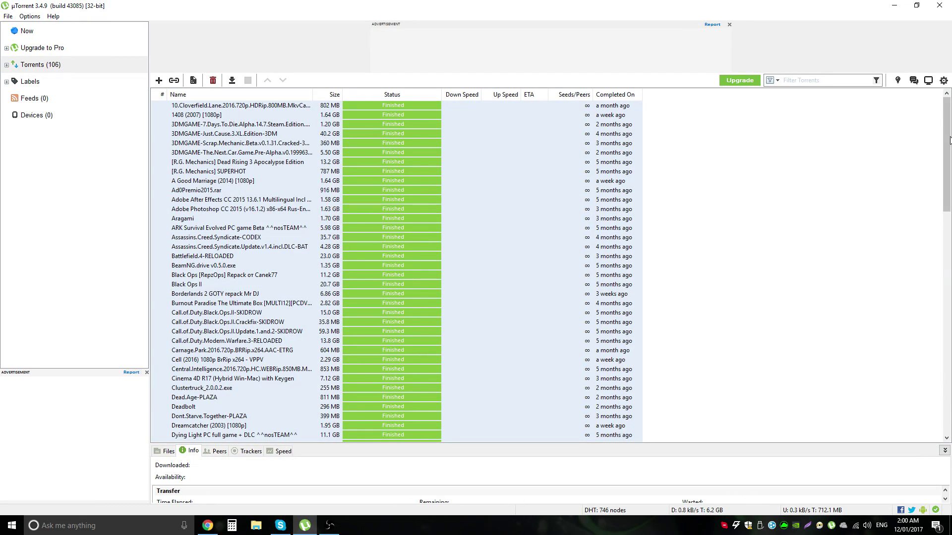
{"action": "mouse_move", "coordinate": [948, 135]}
{"action": "left_mouse_down"}
{"action": "mouse_move", "coordinate": [946, 337]}
{"action": "mouse_move", "coordinate": [947, 135]}
{"action": "left_mouse_up"}
{"action": "left_click", "coordinate": [812, 247]}
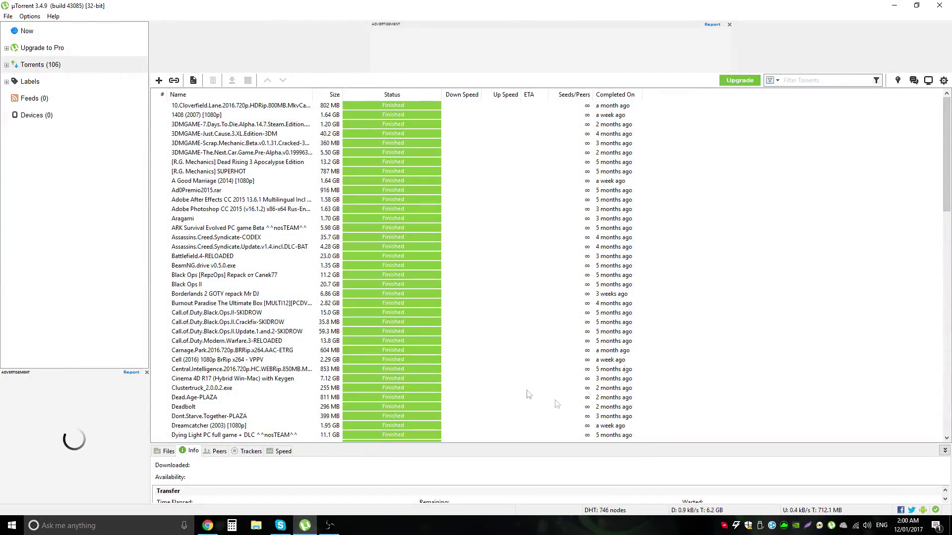
{"action": "mouse_move", "coordinate": [208, 526]}
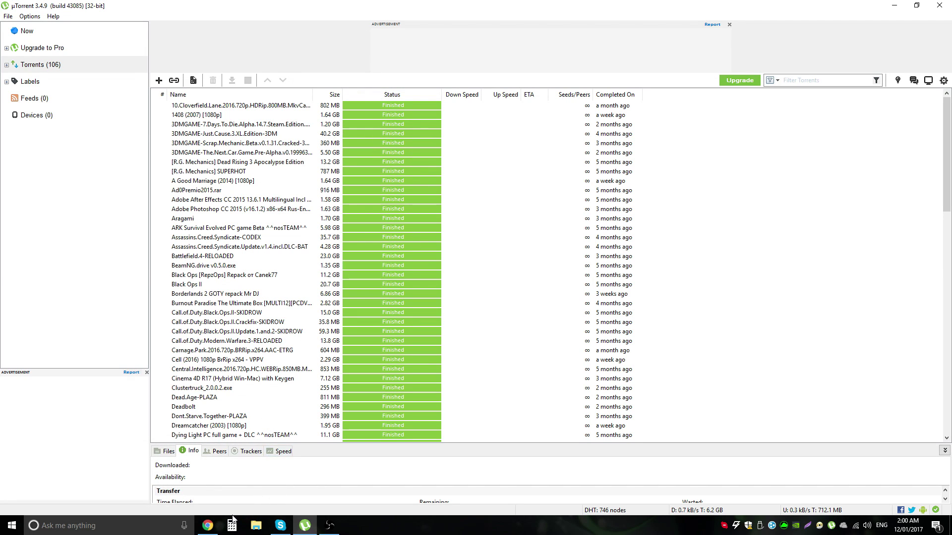
Step: Load the AdF.ly short link in Chrome's new tab to add the KMSAuto Net 2015 v1.4.2 Portable torrent
{"action": "left_click", "coordinate": [213, 528]}
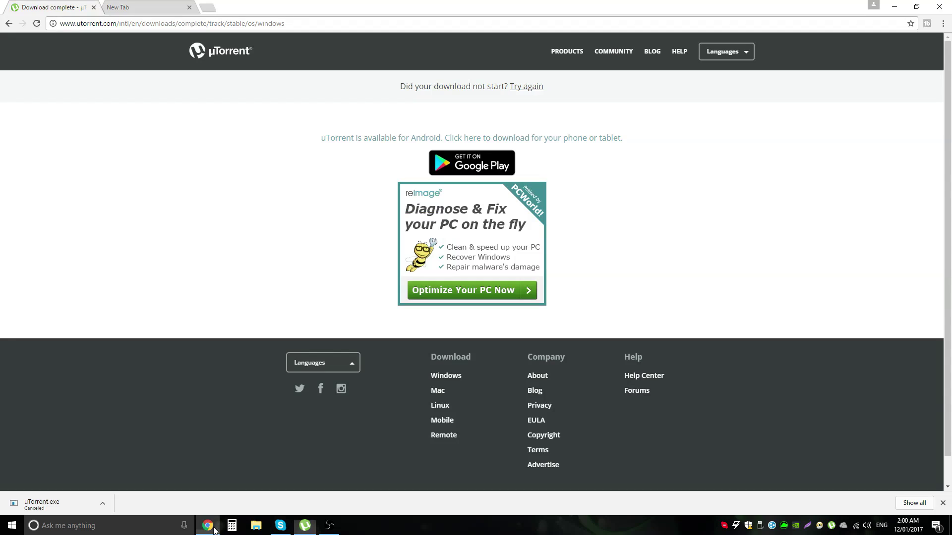
{"action": "left_click", "coordinate": [116, 7]}
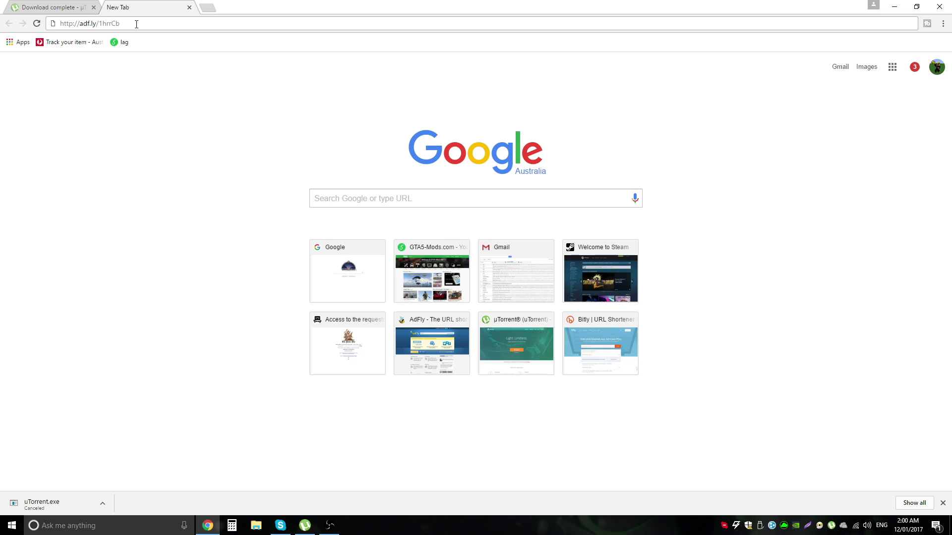
{"action": "key", "text": "Return"}
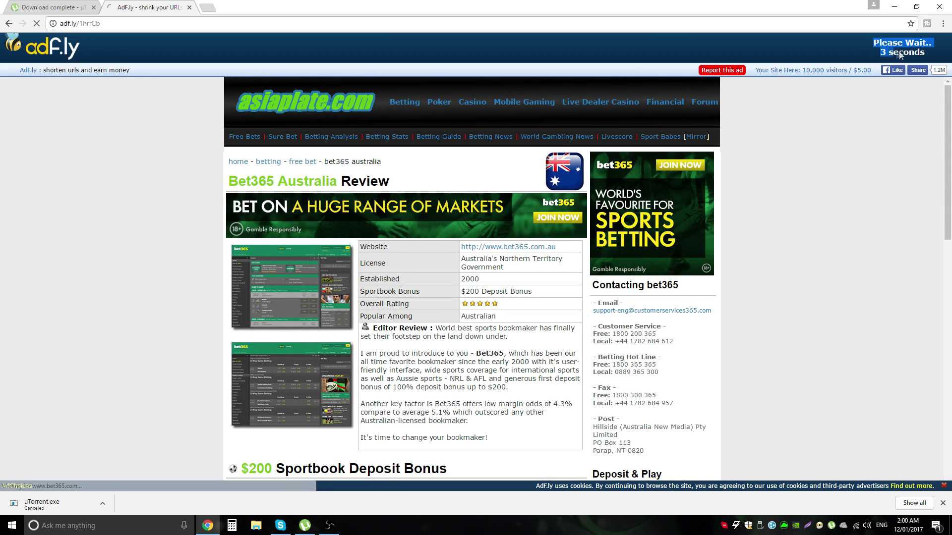
{"action": "left_click_drag", "start_coordinate": [931, 44], "coordinate": [826, 6]}
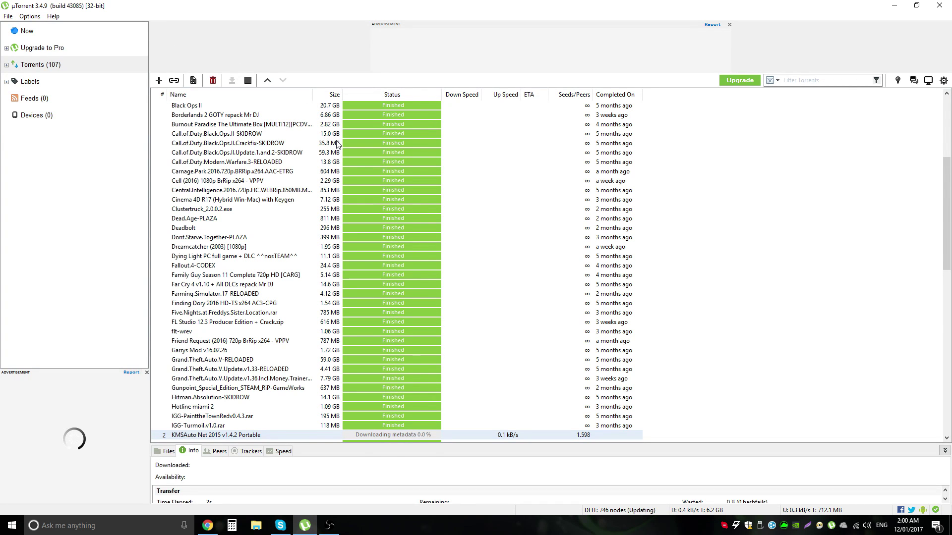
Step: Scroll µTorrent's list to the KMSAuto Net entry and let it finish downloading
{"action": "scroll", "coordinate": [393, 366], "scroll_direction": "down", "scroll_amount": 2}
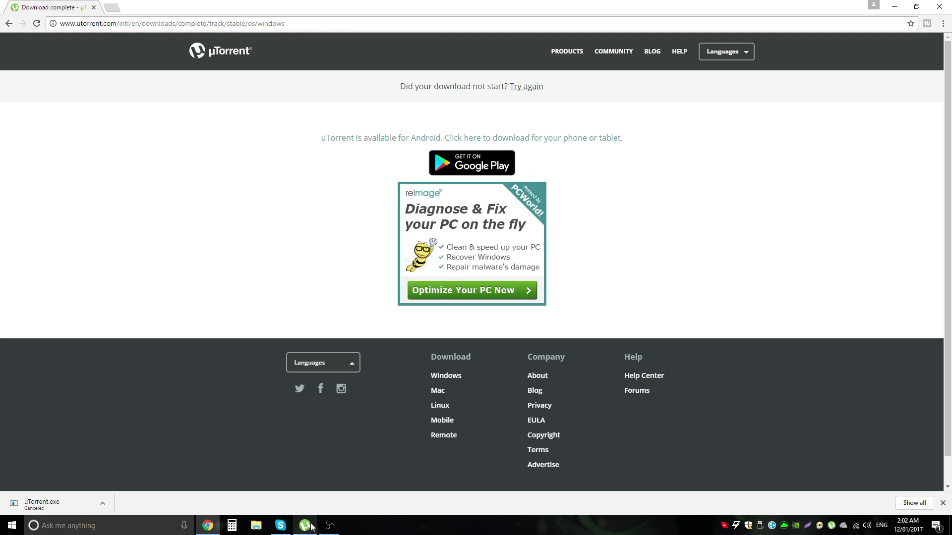
Step: Stop seeding the KMSAuto Net 2015 v1.4.2 Portable torrent in µTorrent
{"action": "left_click", "coordinate": [305, 525]}
{"action": "left_click", "coordinate": [390, 378]}
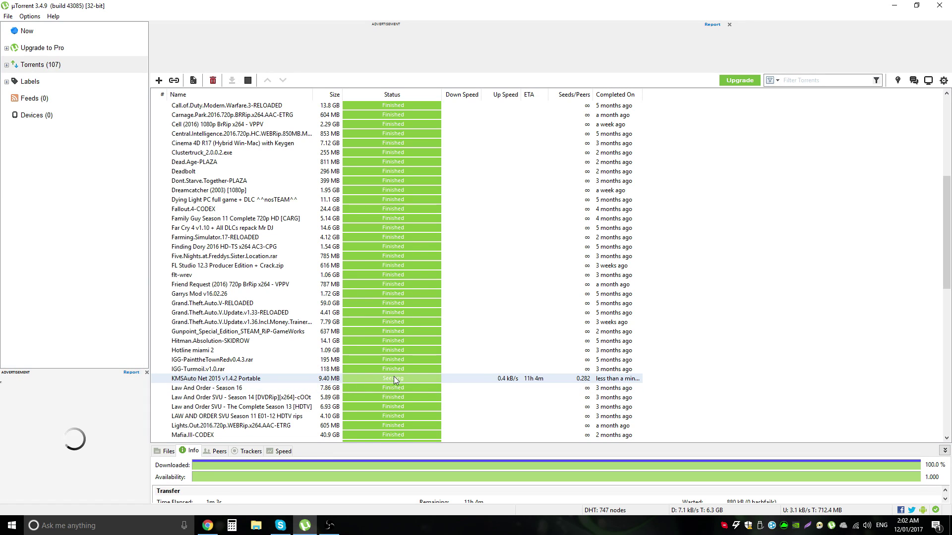
{"action": "right_click", "coordinate": [394, 380]}
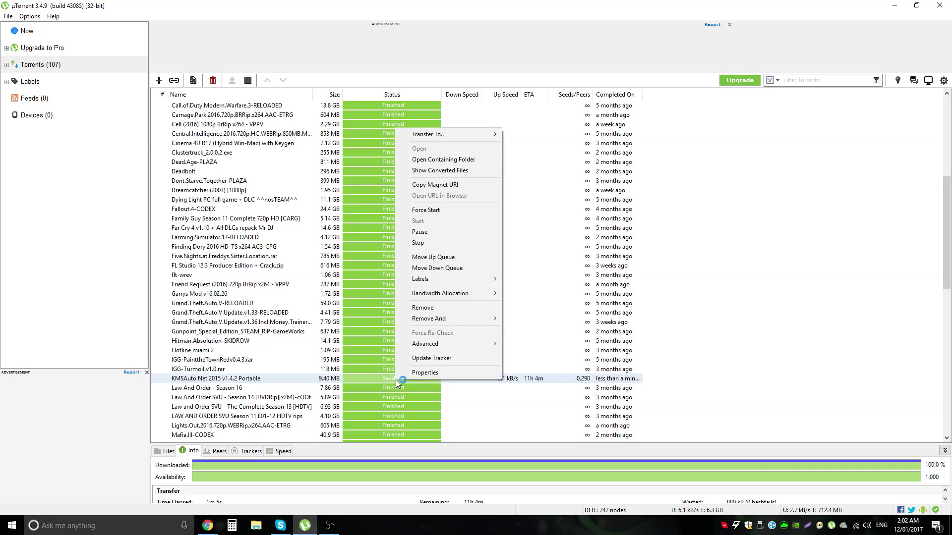
{"action": "left_click", "coordinate": [429, 242]}
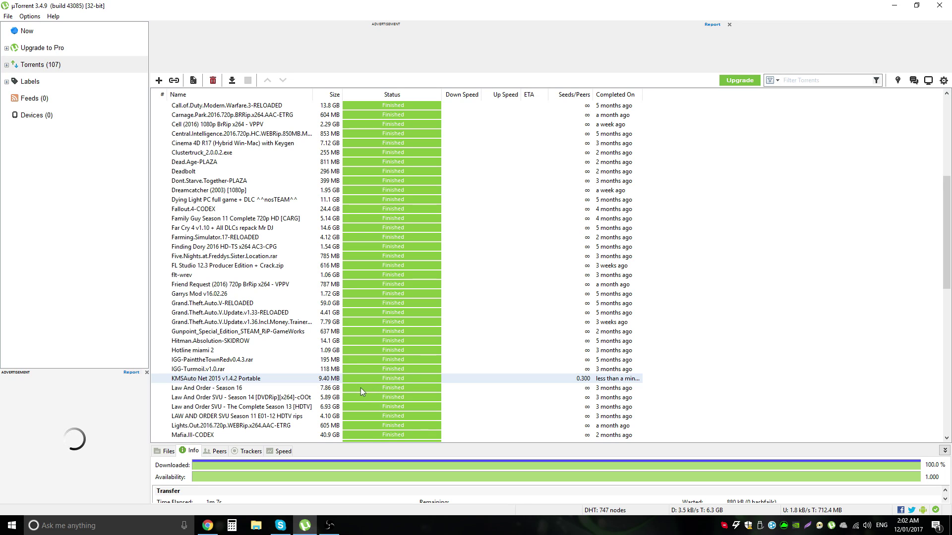
Step: Open the torrent's download folder maximized and launch the Antivirus scan - VirusTotal report
{"action": "double_click", "coordinate": [389, 376]}
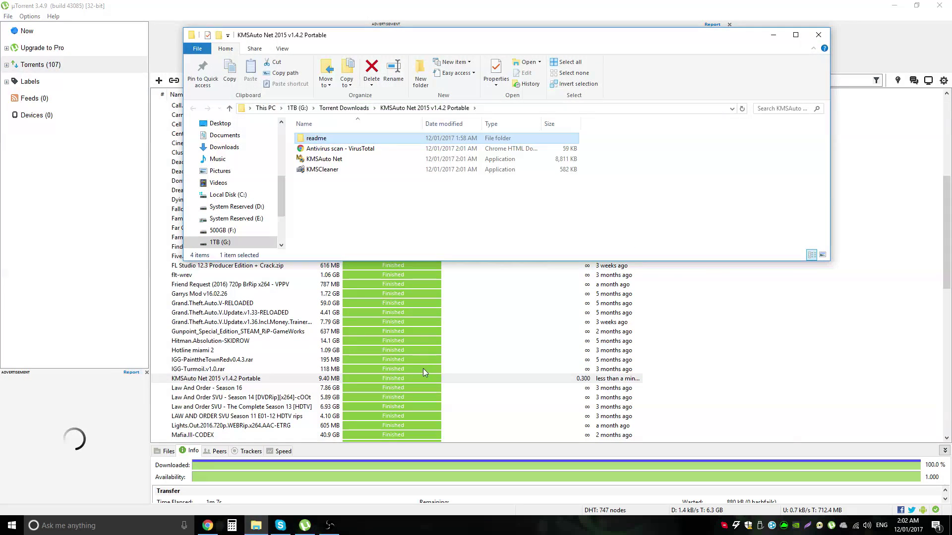
{"action": "double_click", "coordinate": [498, 34]}
{"action": "left_click", "coordinate": [153, 118]}
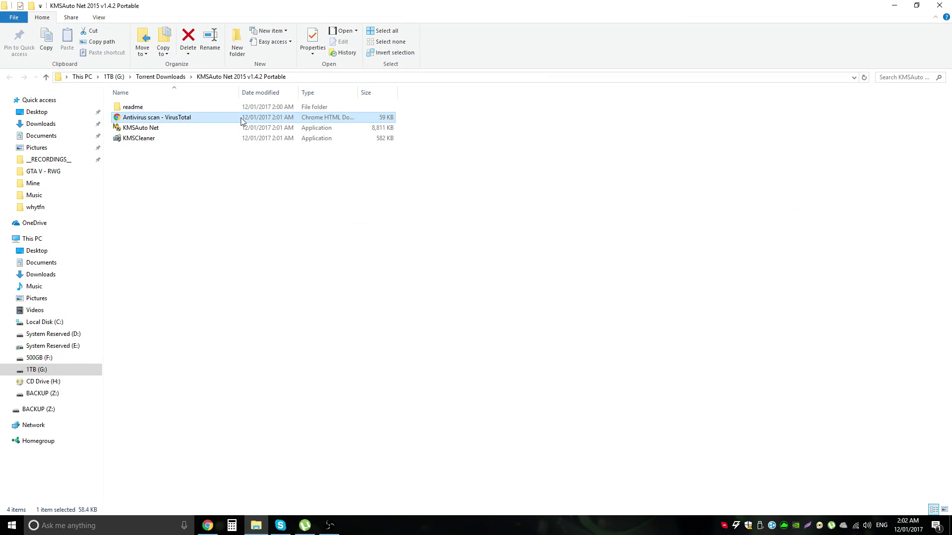
{"action": "double_click", "coordinate": [197, 119]}
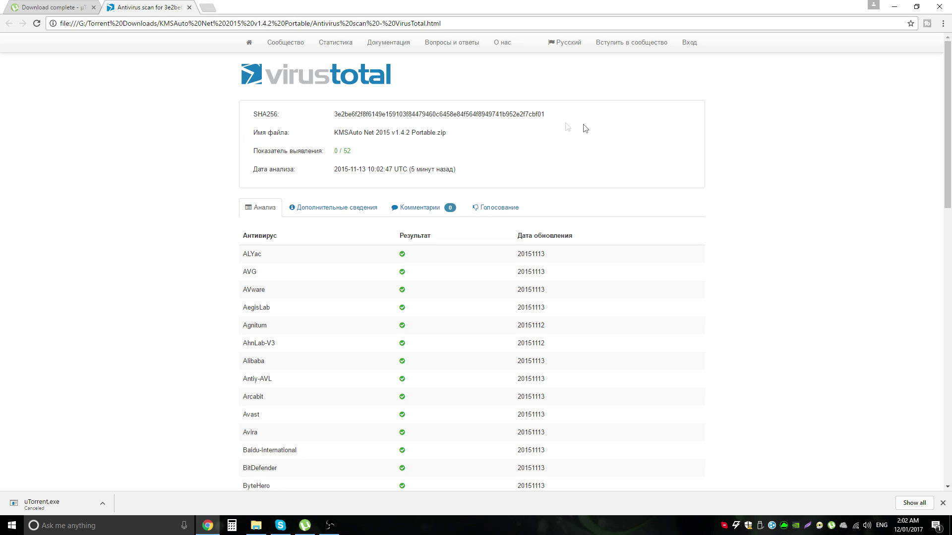
Step: Scroll through the VirusTotal engine results showing 0/52 for the KMSAuto Net zip, then close the report
{"action": "scroll", "coordinate": [546, 282], "scroll_direction": "down", "scroll_amount": 5}
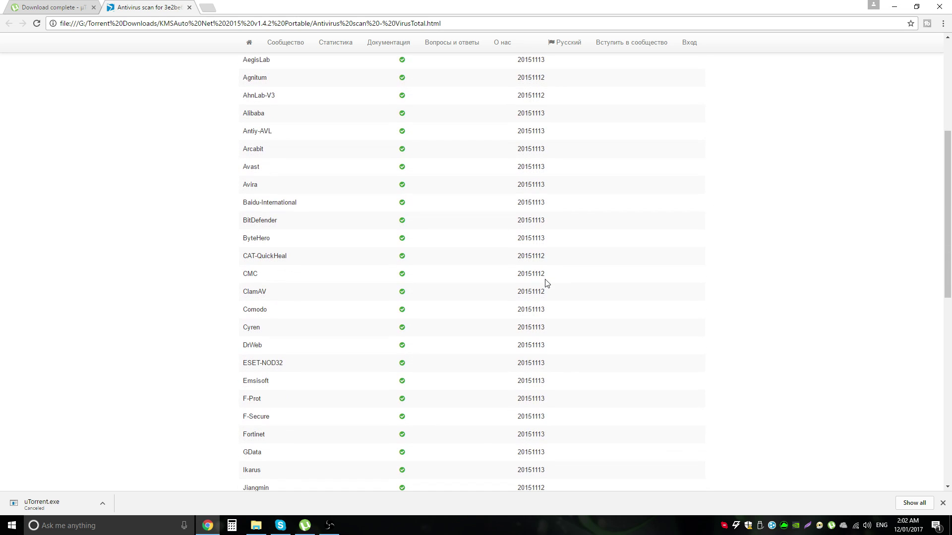
{"action": "scroll", "coordinate": [546, 282], "scroll_direction": "down", "scroll_amount": 10}
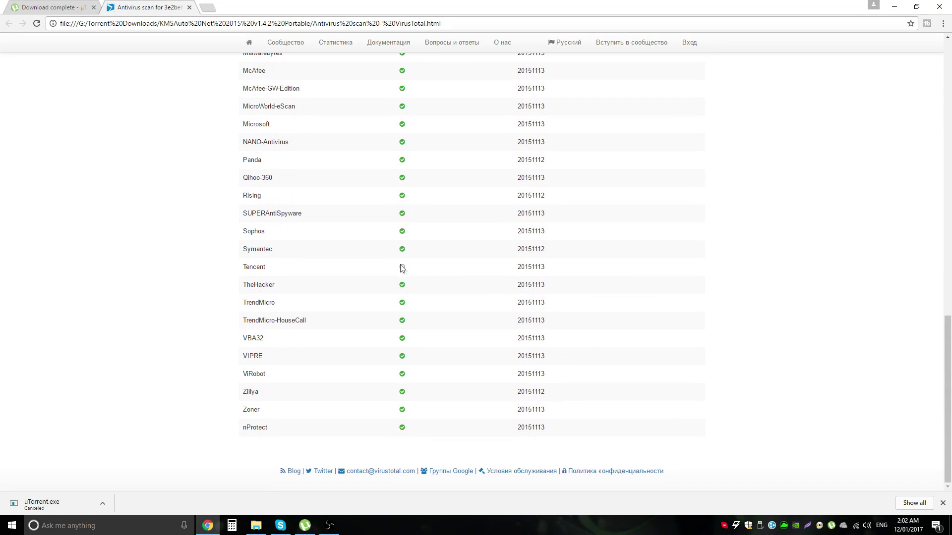
{"action": "mouse_move", "coordinate": [402, 271]}
{"action": "scroll", "coordinate": [767, 382], "scroll_direction": "up", "scroll_amount": 15}
{"action": "scroll", "coordinate": [771, 350], "scroll_direction": "down", "scroll_amount": 15}
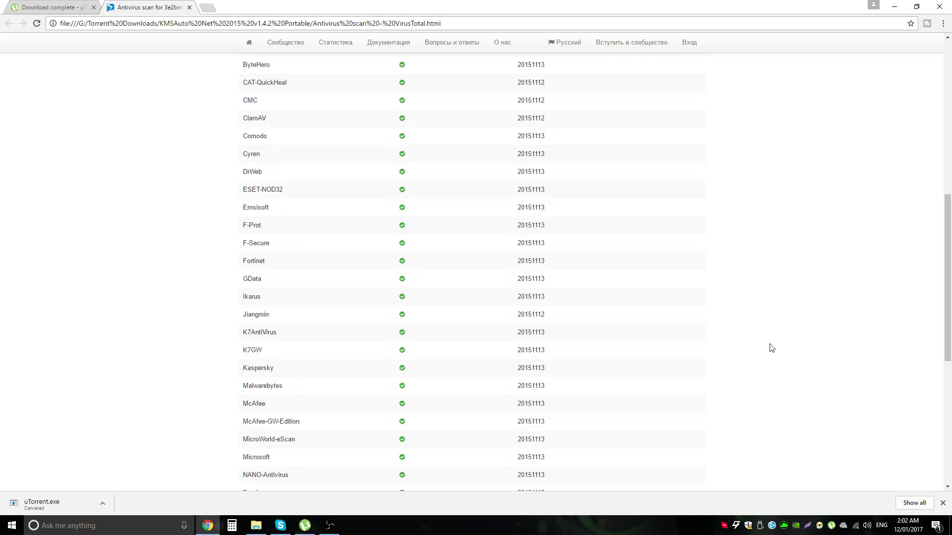
{"action": "scroll", "coordinate": [771, 348], "scroll_direction": "up", "scroll_amount": 15}
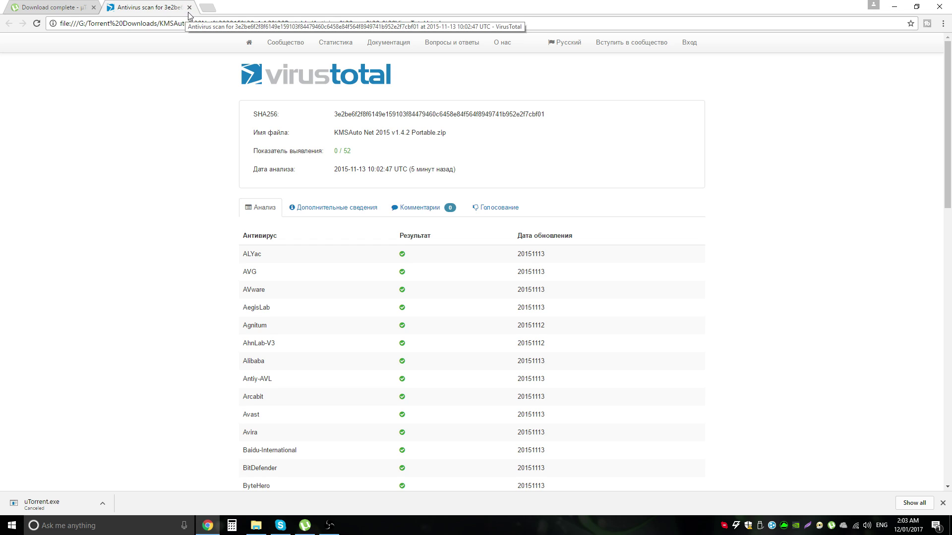
{"action": "left_click", "coordinate": [190, 8]}
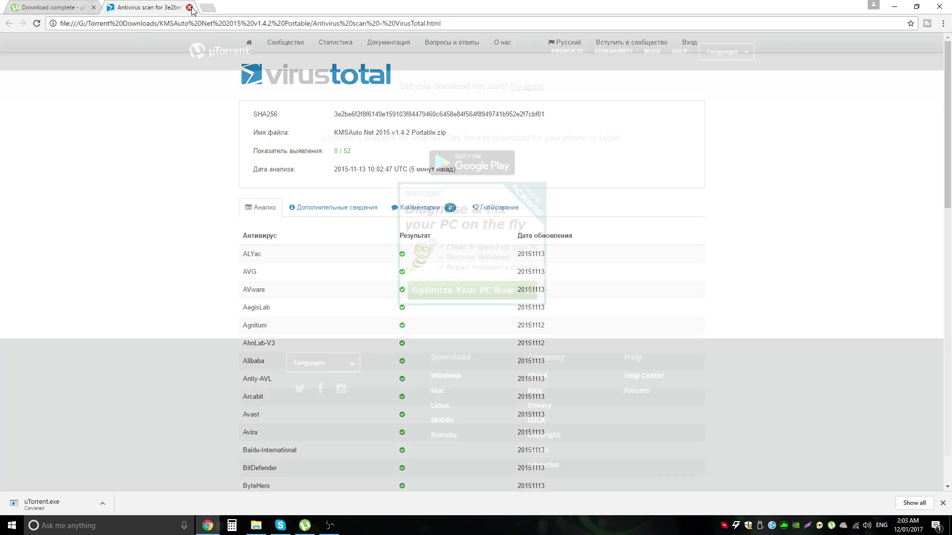
Step: Open the English readme_en file from the readme folder in Notepad
{"action": "left_click", "coordinate": [260, 529]}
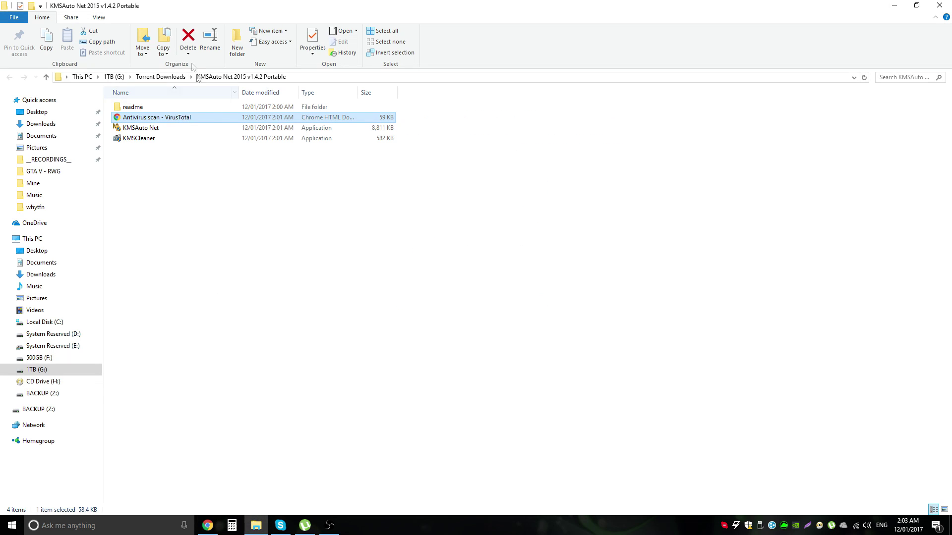
{"action": "double_click", "coordinate": [150, 107]}
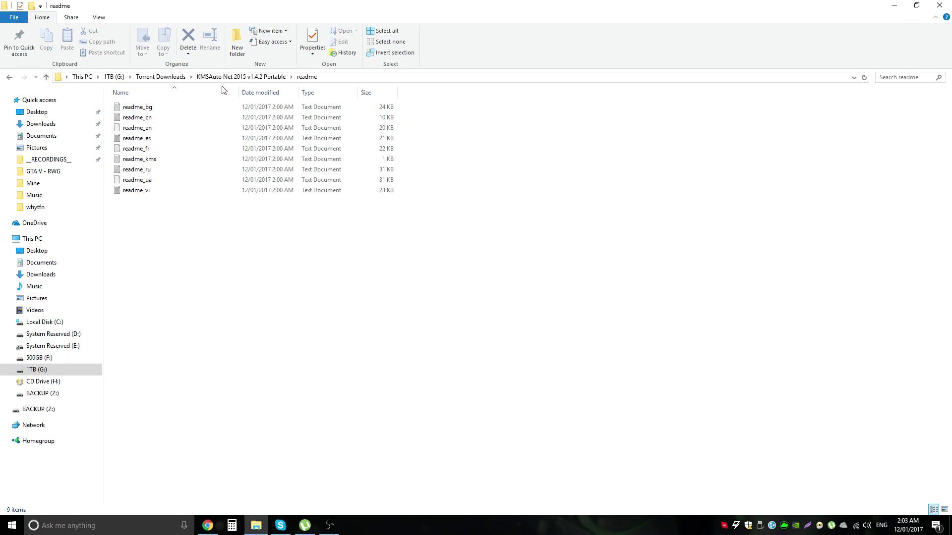
{"action": "double_click", "coordinate": [155, 128]}
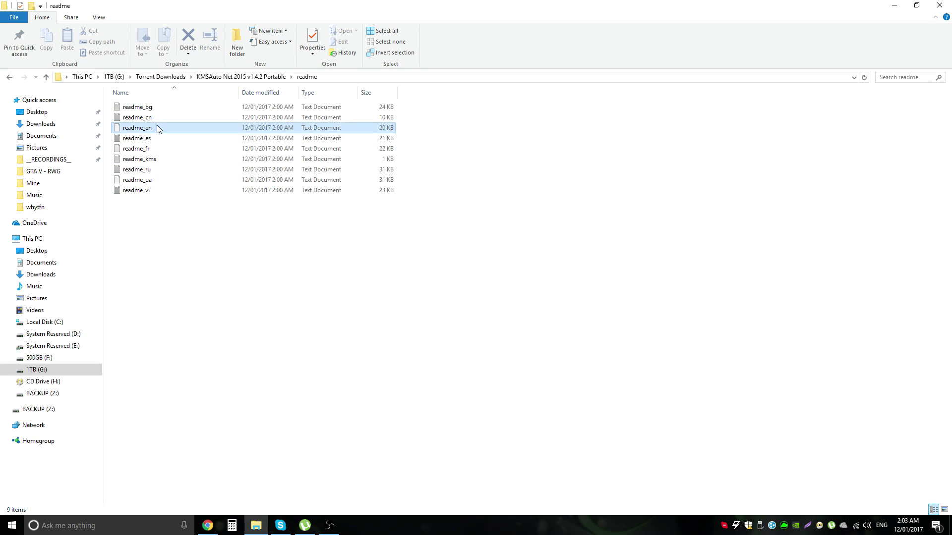
{"action": "left_click", "coordinate": [643, 142]}
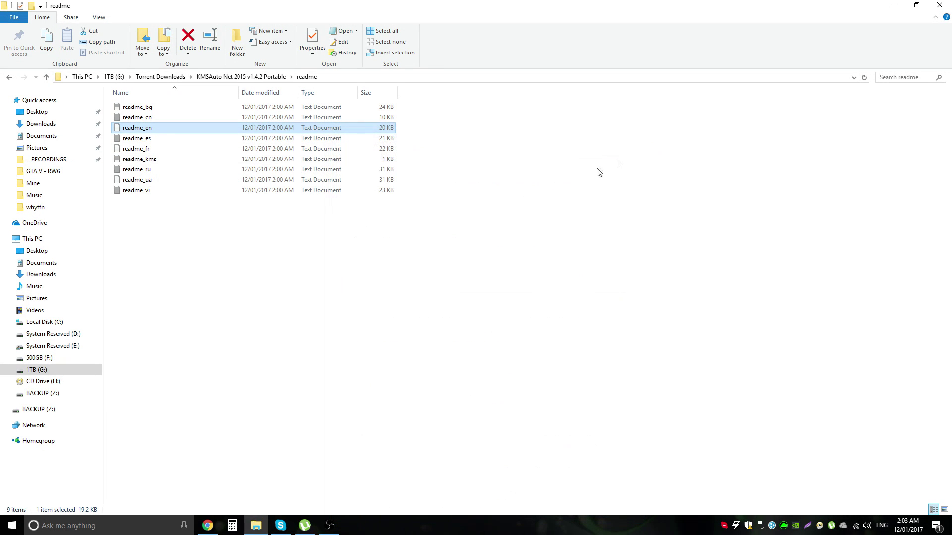
{"action": "double_click", "coordinate": [178, 129]}
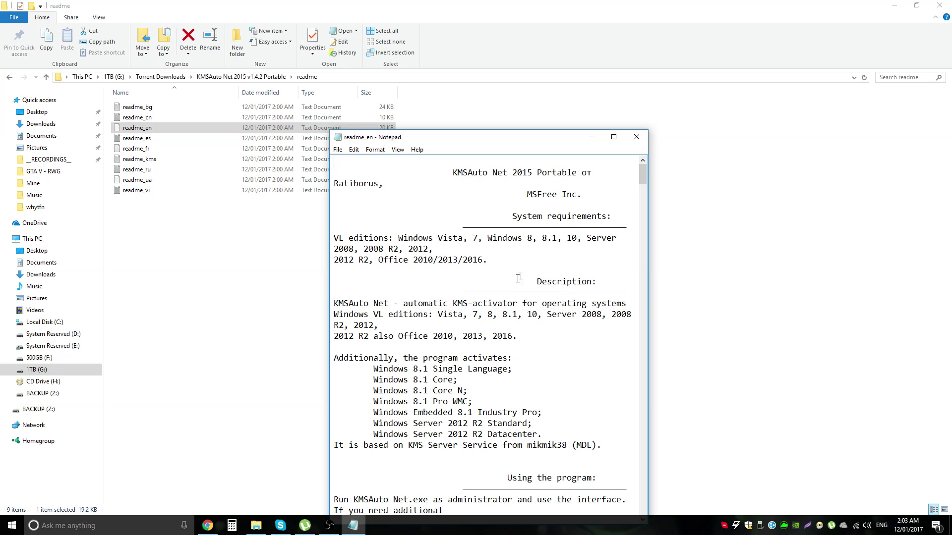
Step: Highlight the supported Windows editions, Vista through 10, then close Notepad and return up to the portable folder
{"action": "scroll", "coordinate": [547, 371], "scroll_direction": "down", "scroll_amount": 1}
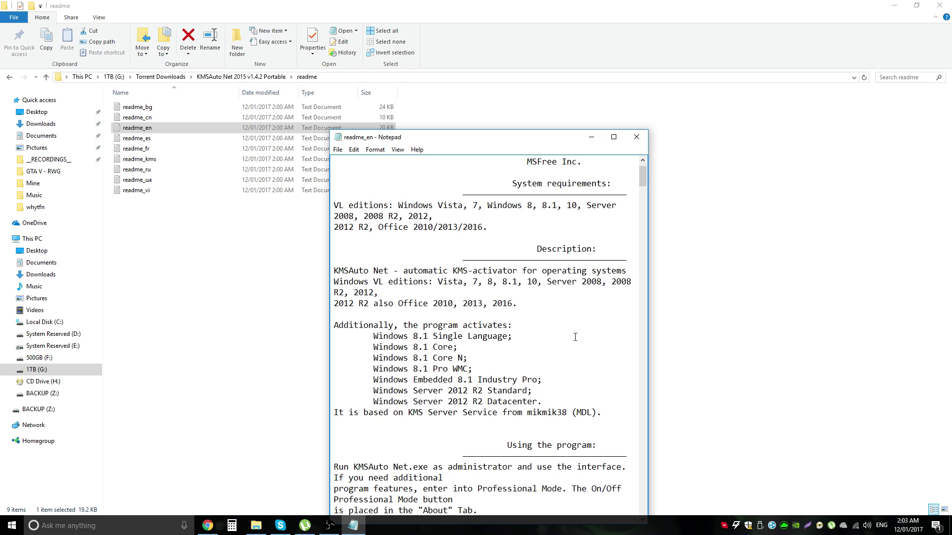
{"action": "left_click_drag", "start_coordinate": [567, 408], "coordinate": [422, 352]}
{"action": "left_click_drag", "start_coordinate": [438, 281], "coordinate": [581, 282]}
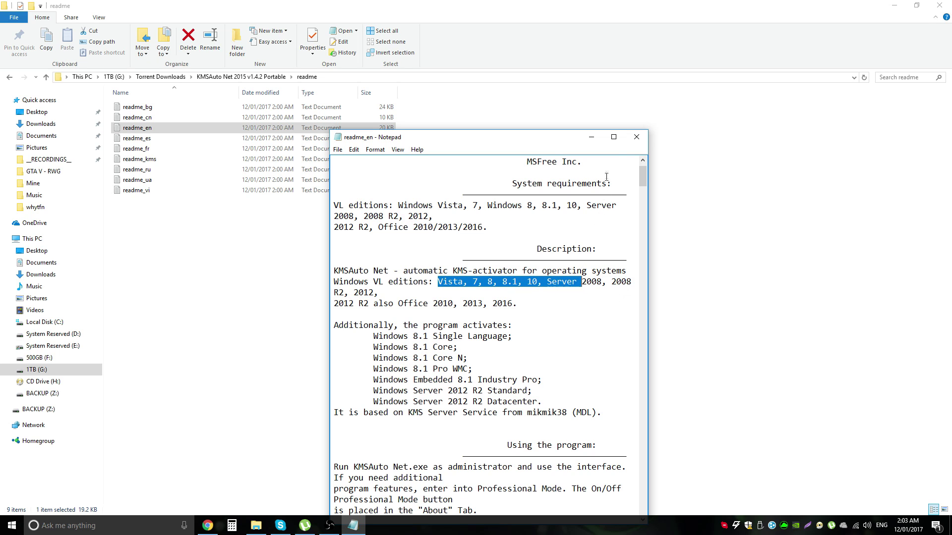
{"action": "left_click", "coordinate": [637, 137]}
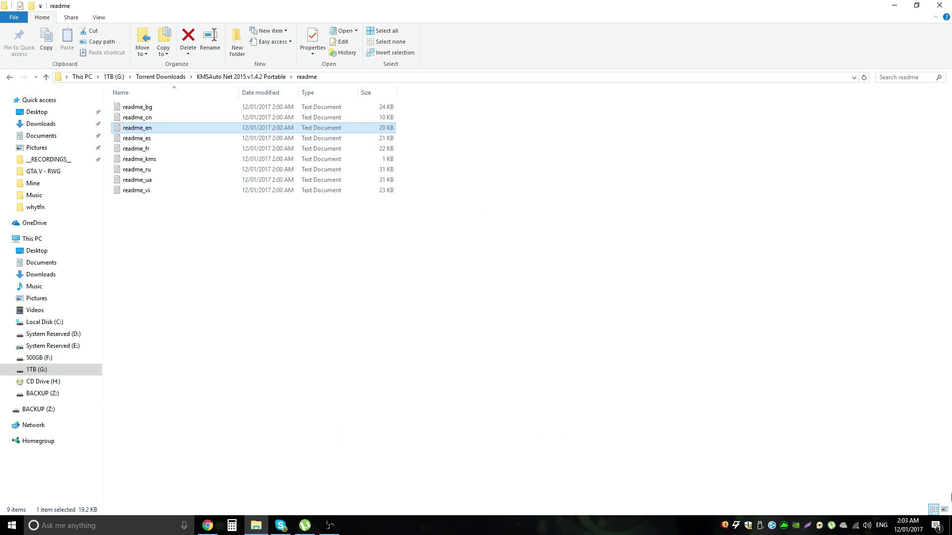
{"action": "left_click", "coordinate": [250, 78]}
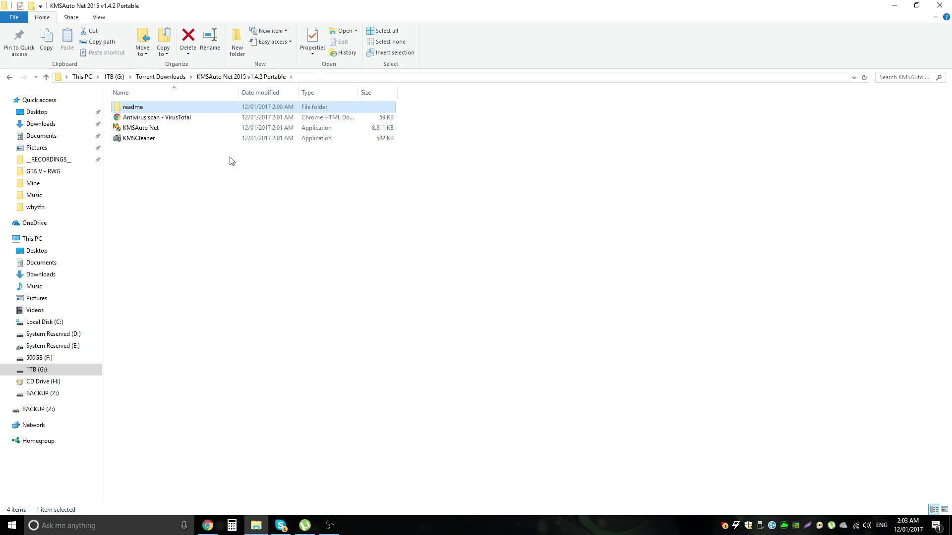
Step: Launch KMSCleaner and close it without cleaning, then select the KMSAuto Net application
{"action": "double_click", "coordinate": [165, 140]}
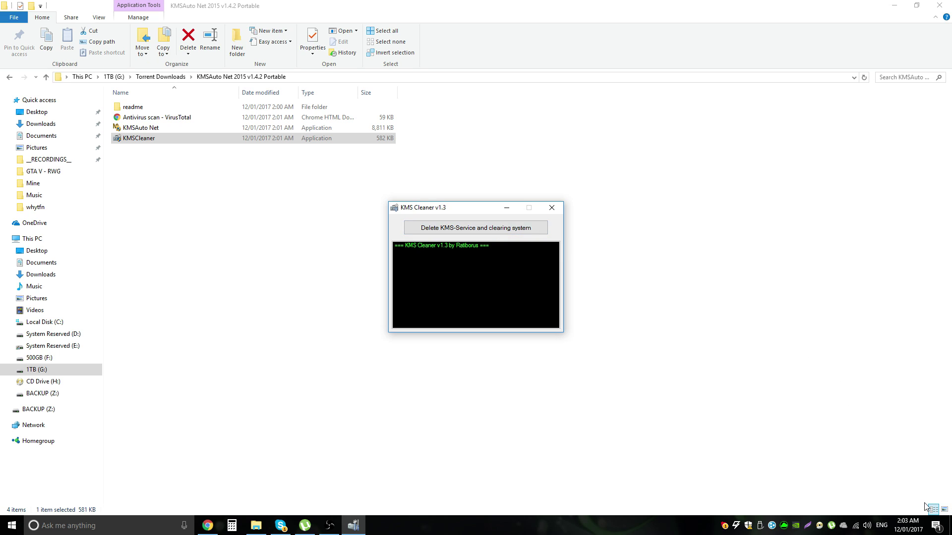
{"action": "left_click", "coordinate": [551, 208]}
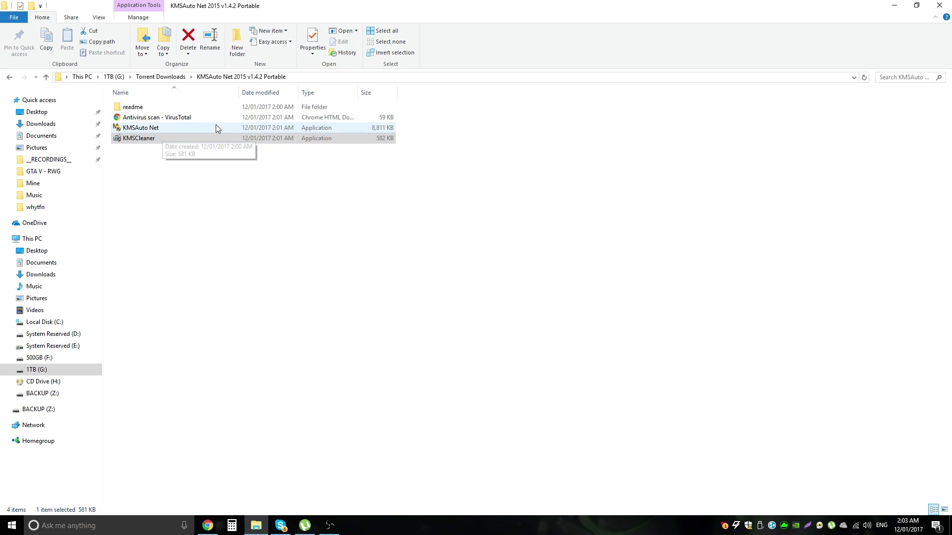
{"action": "left_click", "coordinate": [198, 128]}
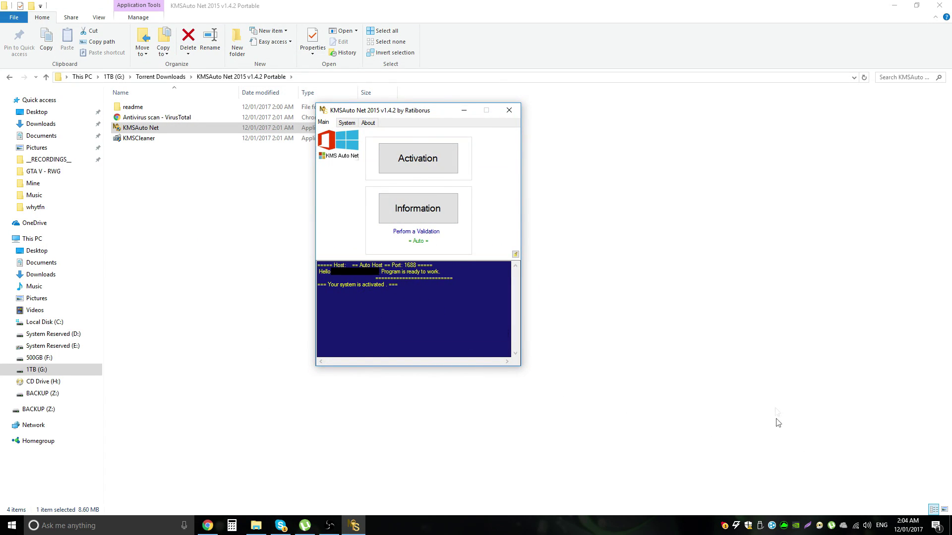
Step: Check KMSAuto Net's System tab, then return to Main and reveal the Windows and Office activation options
{"action": "left_click", "coordinate": [341, 124]}
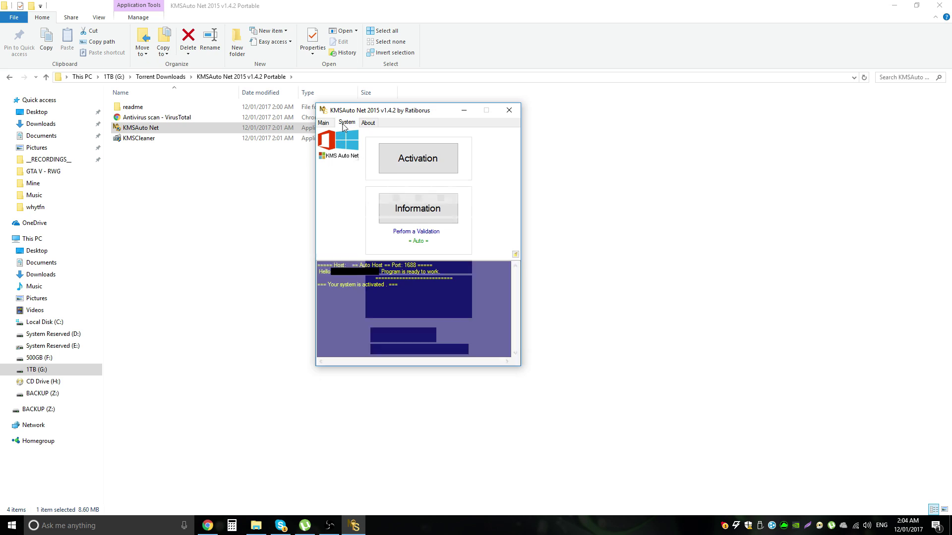
{"action": "left_click", "coordinate": [328, 126]}
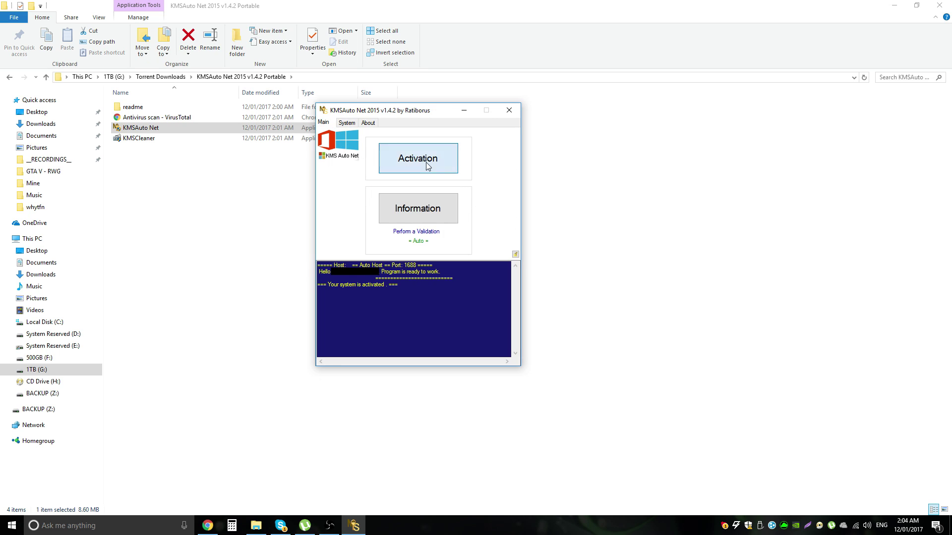
{"action": "left_click", "coordinate": [424, 159]}
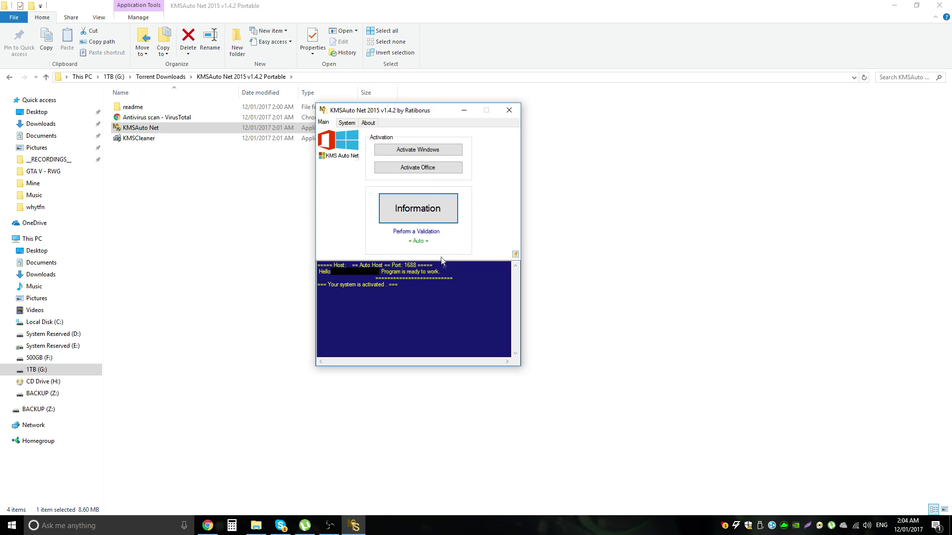
Step: Activate Windows until the log reports 'Product successfully activated', then reveal the activation options again
{"action": "left_click", "coordinate": [421, 151]}
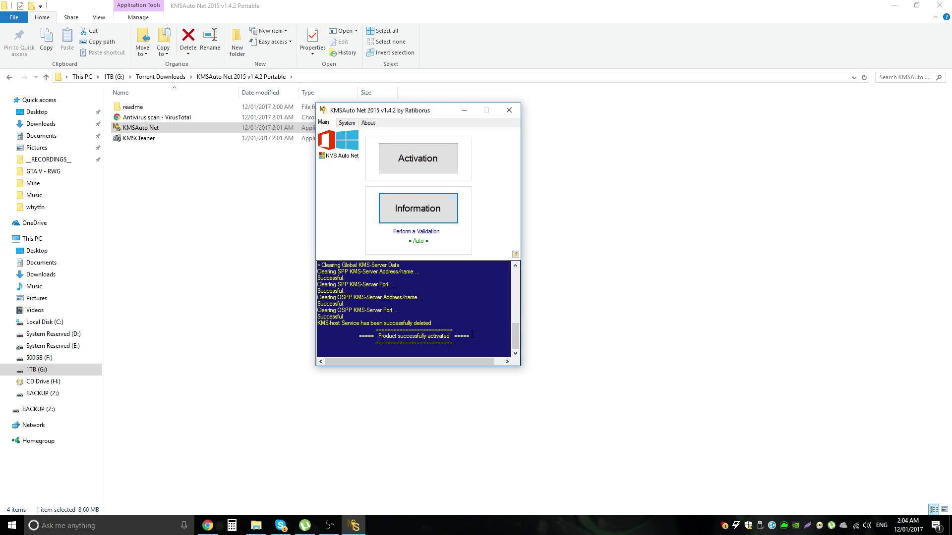
{"action": "left_click", "coordinate": [422, 167]}
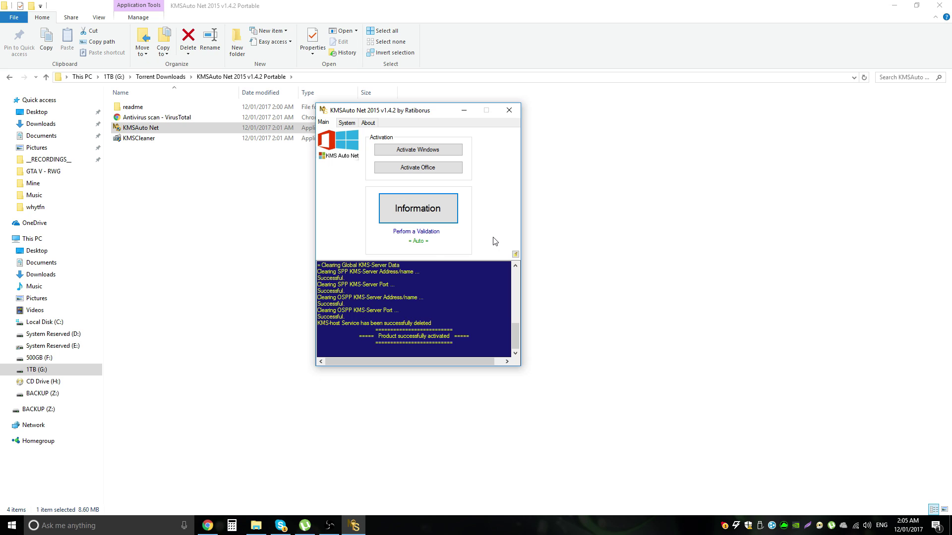
Step: Close the KMSAuto Net window after its log confirms successful Windows activation
{"action": "left_click", "coordinate": [508, 111]}
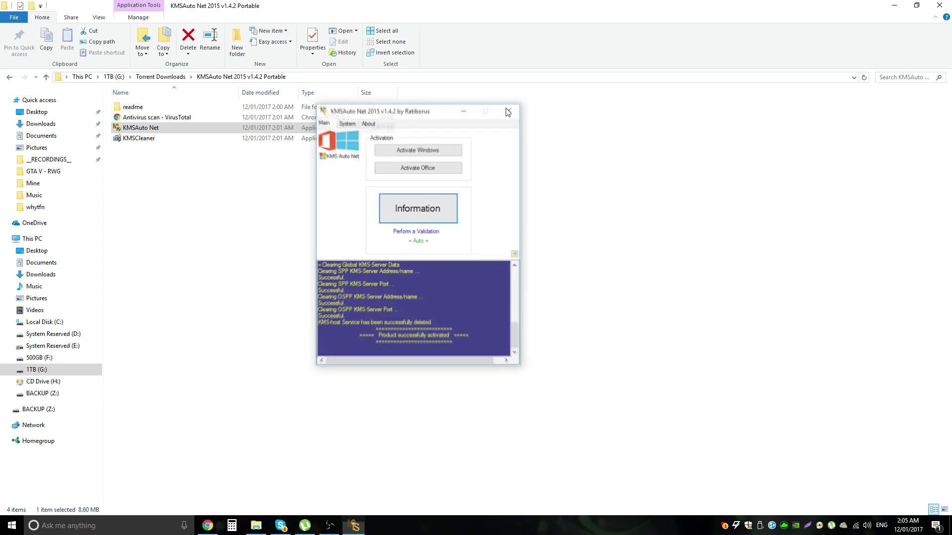